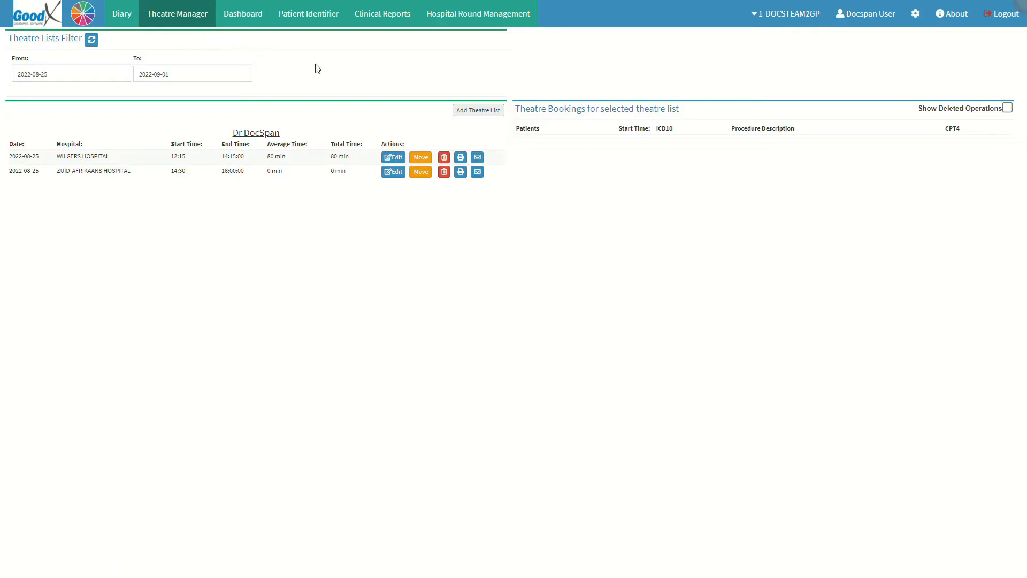
# Start a new theatre list for 2022-08-25 with start time 16:00 and end time 16:45.
pyautogui.click(473, 111)
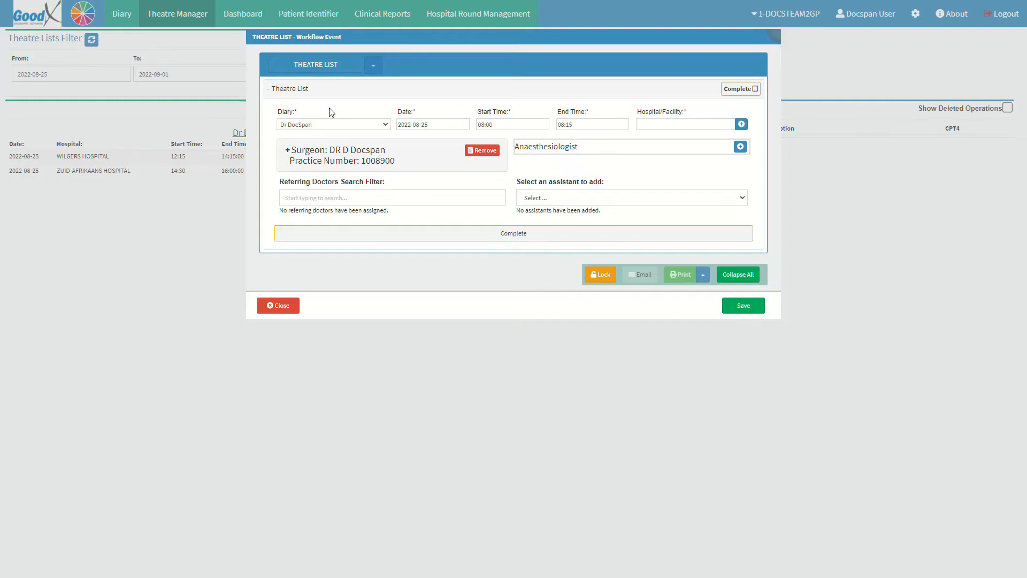
pyautogui.click(310, 113)
pyautogui.click(426, 115)
pyautogui.click(513, 123)
pyautogui.scroll(-9, 503, 150)
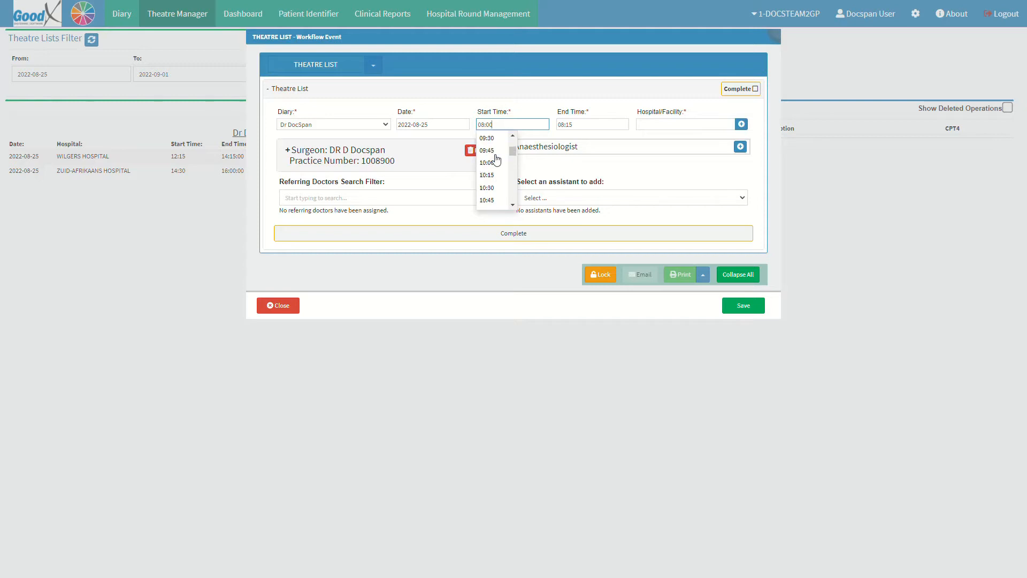
pyautogui.scroll(-2, 497, 159)
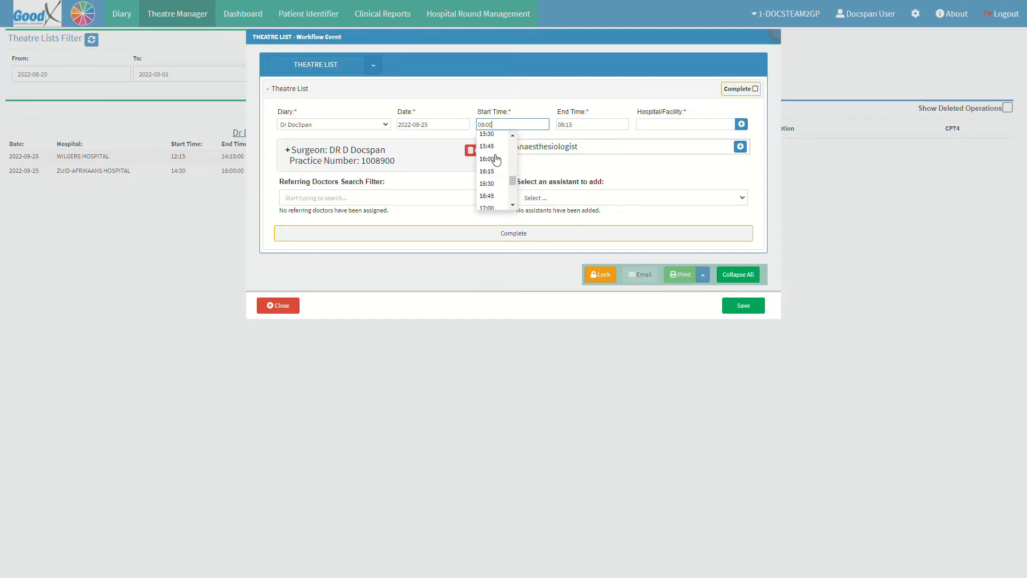
pyautogui.click(497, 160)
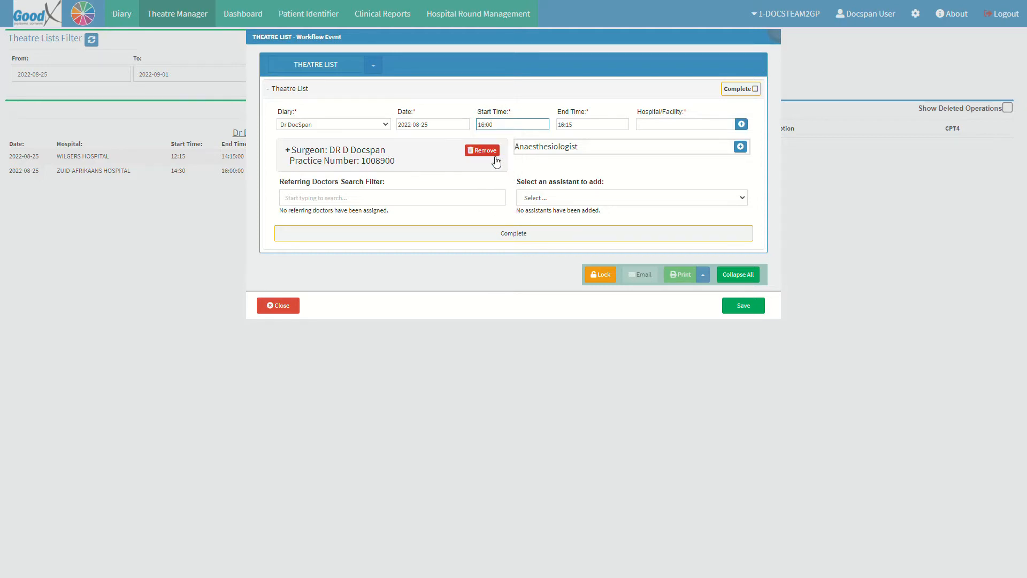
pyautogui.click(597, 115)
pyautogui.click(592, 123)
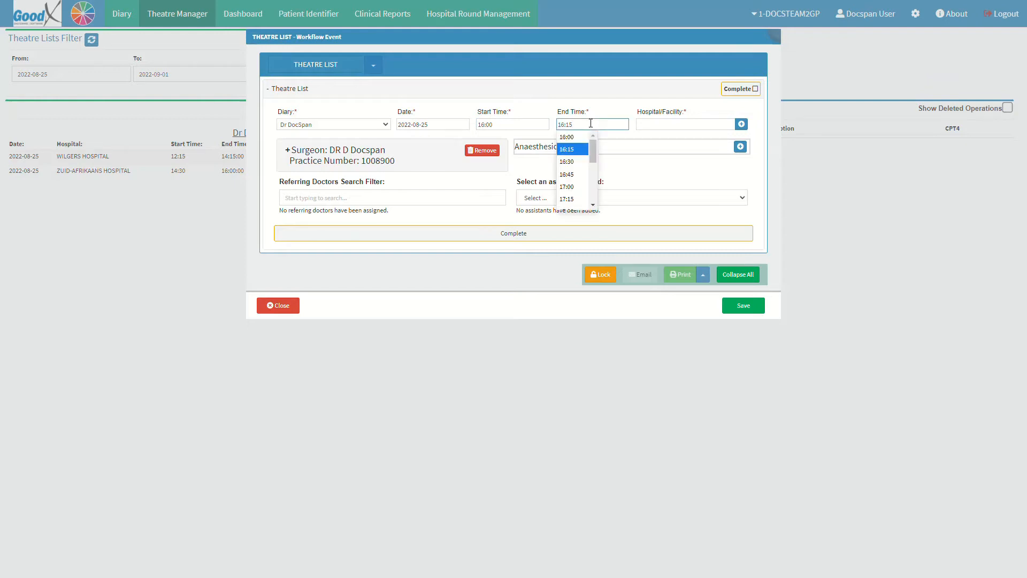
pyautogui.click(572, 175)
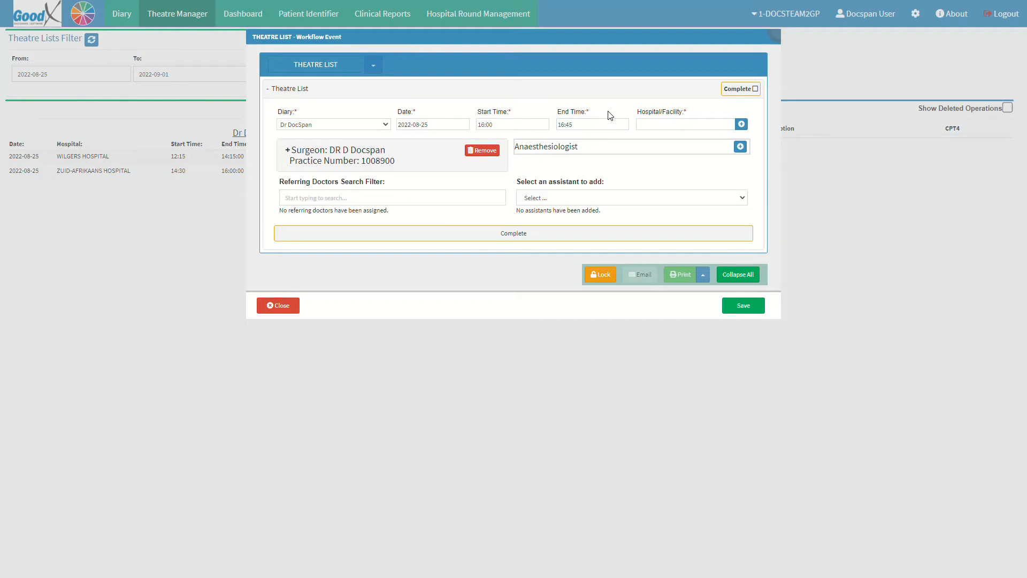
# Set the theatre list's facility to Johannesburg Eye Hospital, taking its details from the external source.
pyautogui.click(690, 110)
pyautogui.click(741, 124)
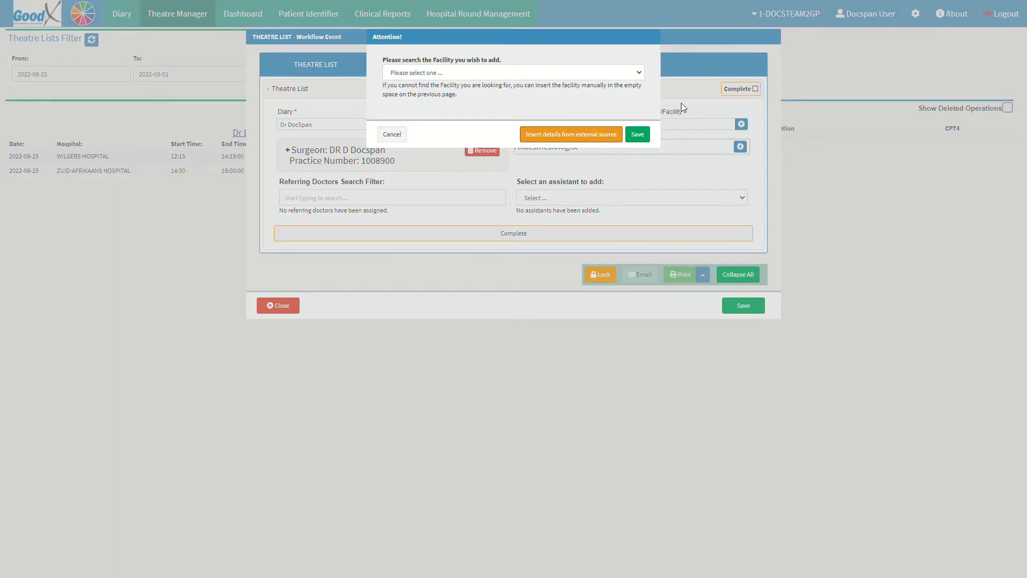
pyautogui.click(572, 74)
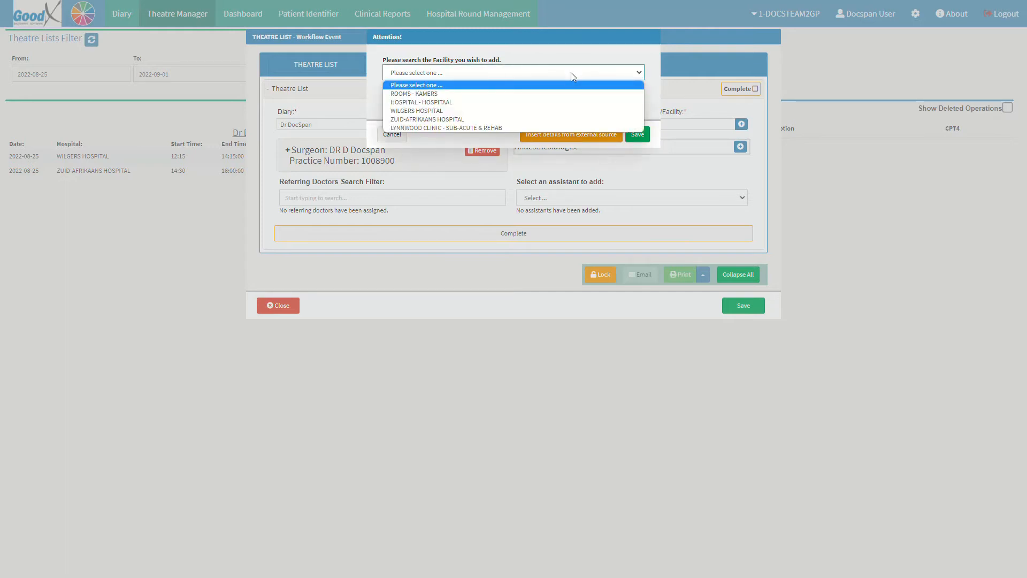
pyautogui.click(548, 94)
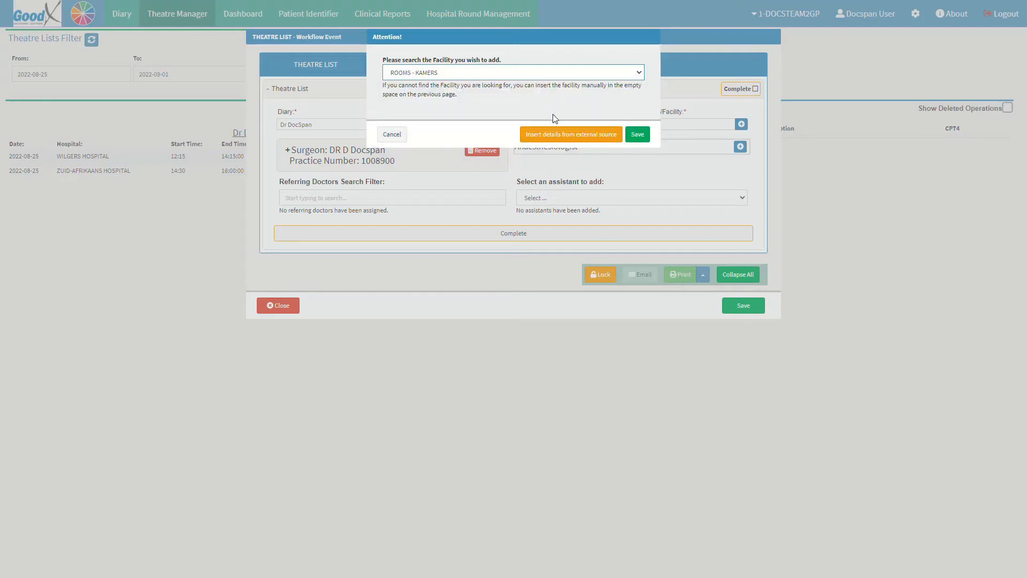
pyautogui.click(564, 134)
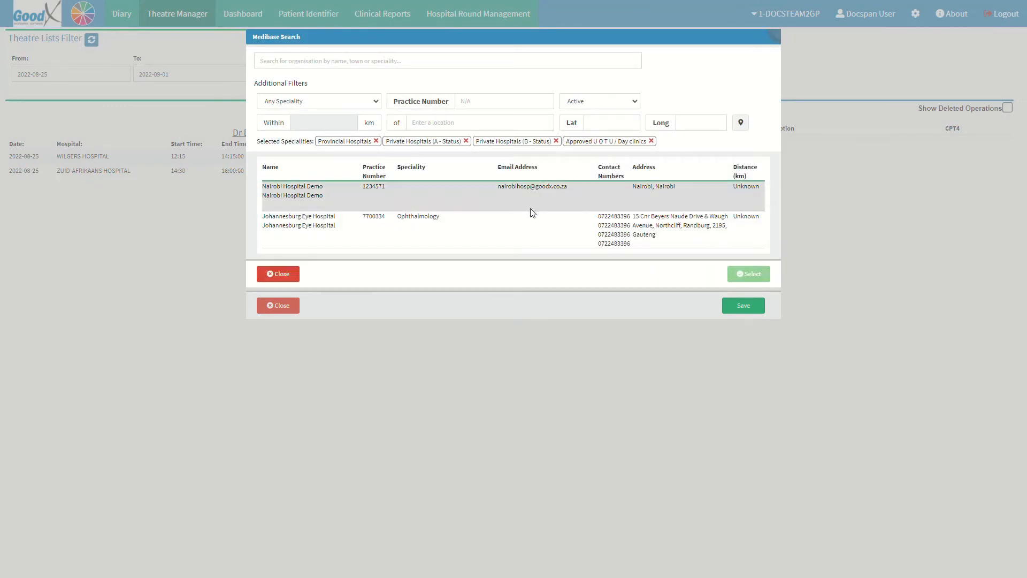
pyautogui.click(520, 225)
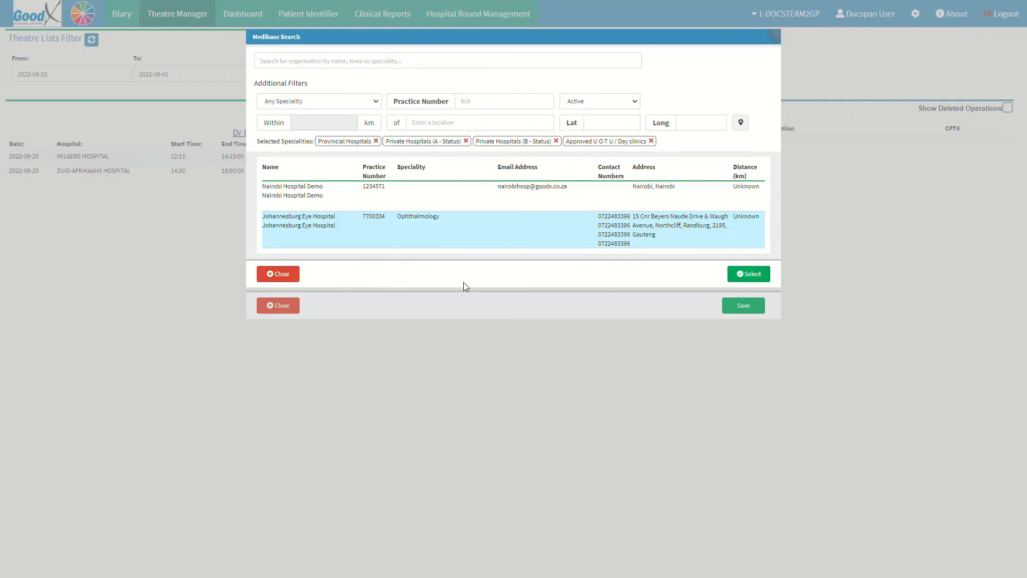
pyautogui.click(750, 274)
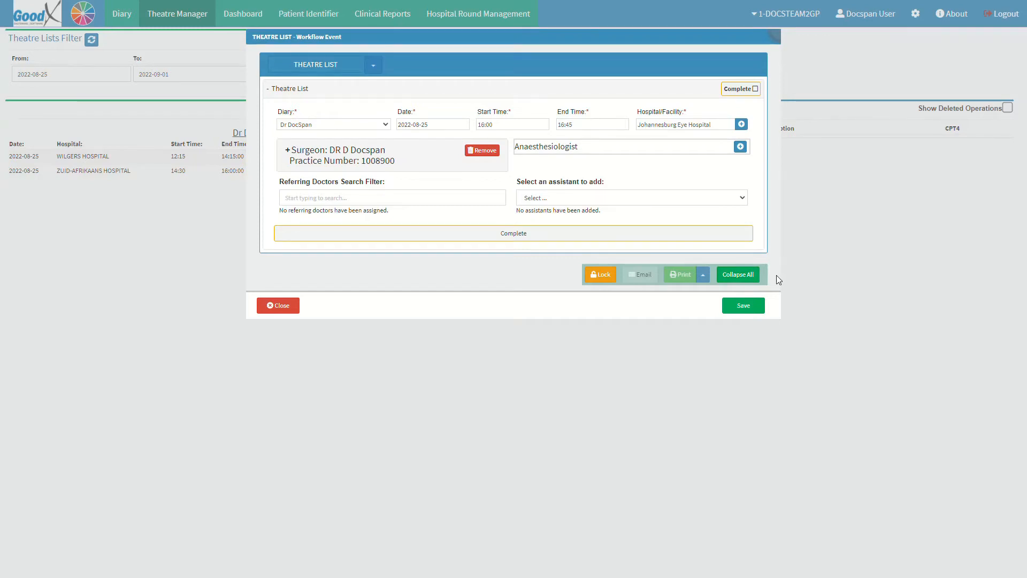
# Add the anaesthetist based at Life Vincent Pallotti Hospital to the theatre list, using the external source.
pyautogui.click(740, 147)
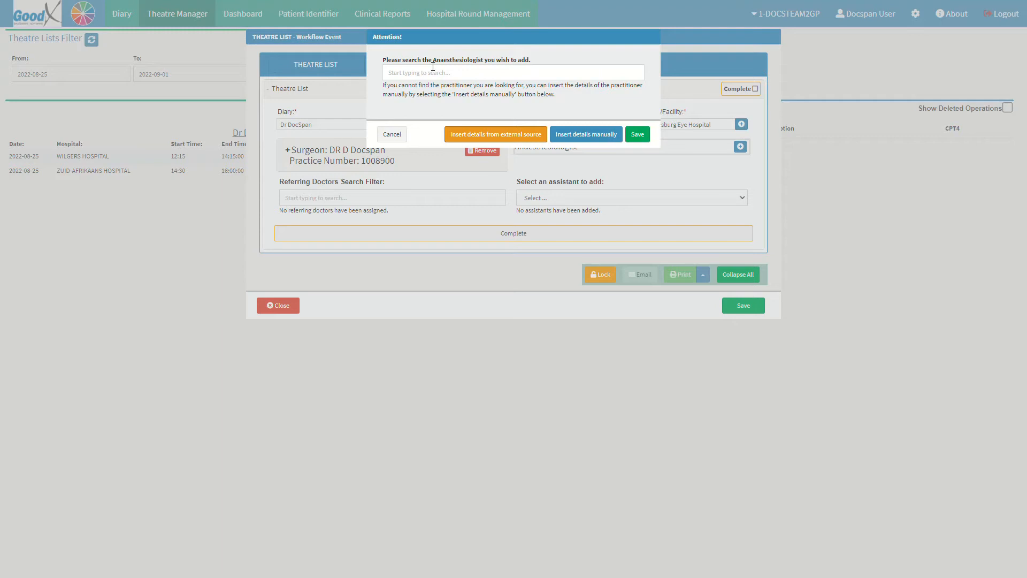
pyautogui.click(479, 134)
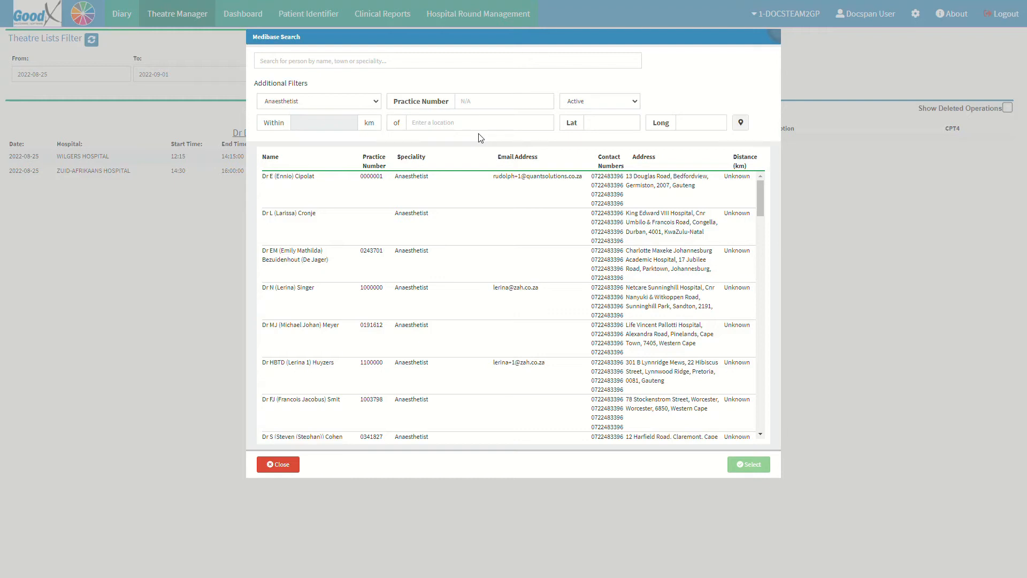
pyautogui.click(388, 343)
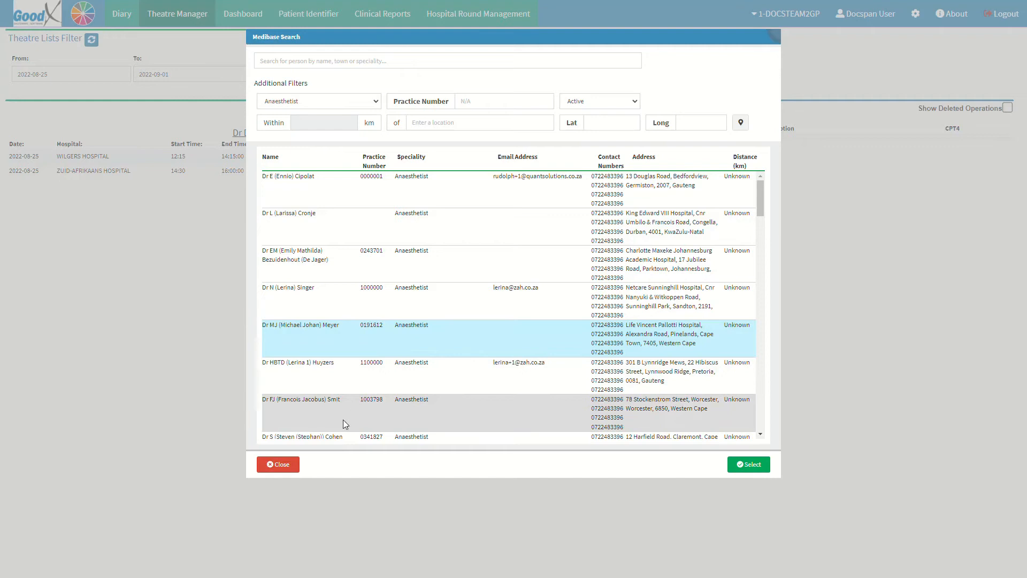
pyautogui.click(293, 469)
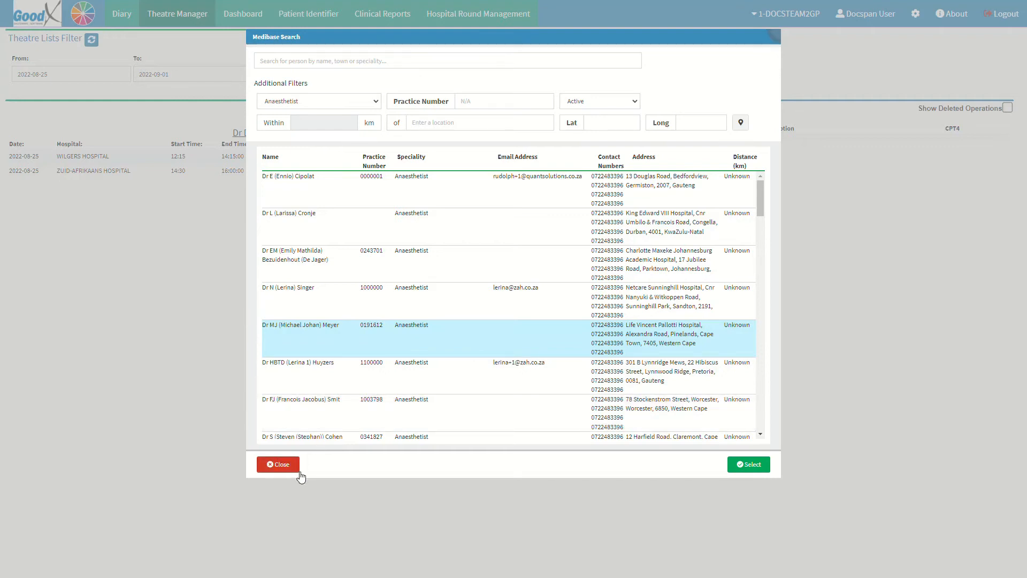
pyautogui.click(739, 471)
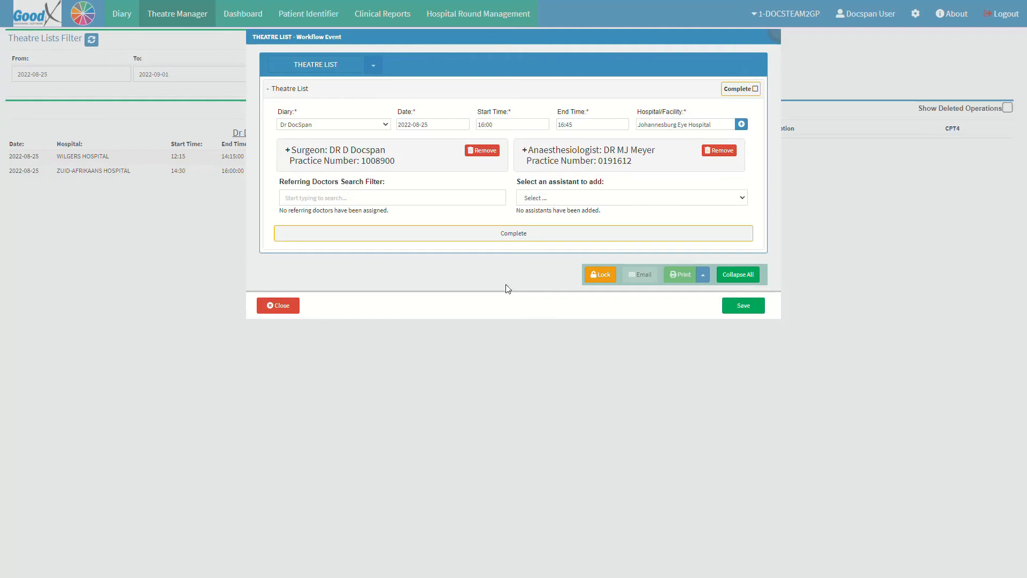
# Search the referring doctors for "D" and assign the first match to the theatre list.
pyautogui.click(382, 198)
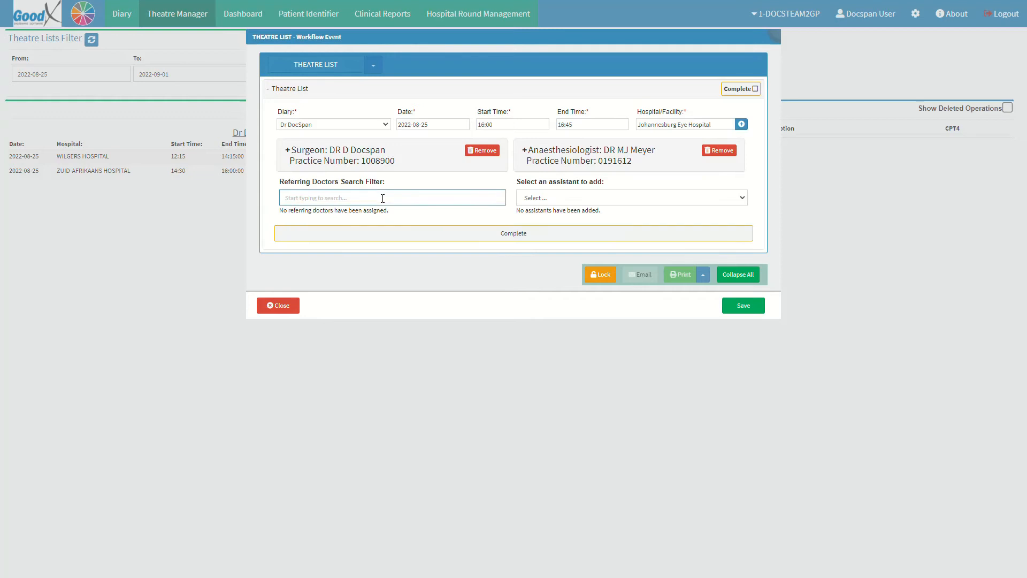
pyautogui.write('D')
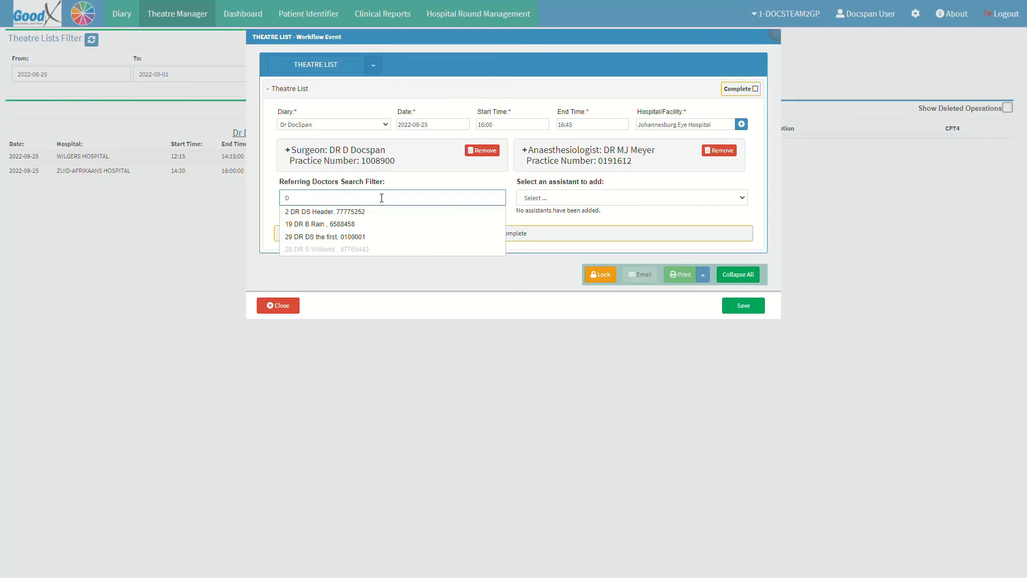
pyautogui.click(351, 212)
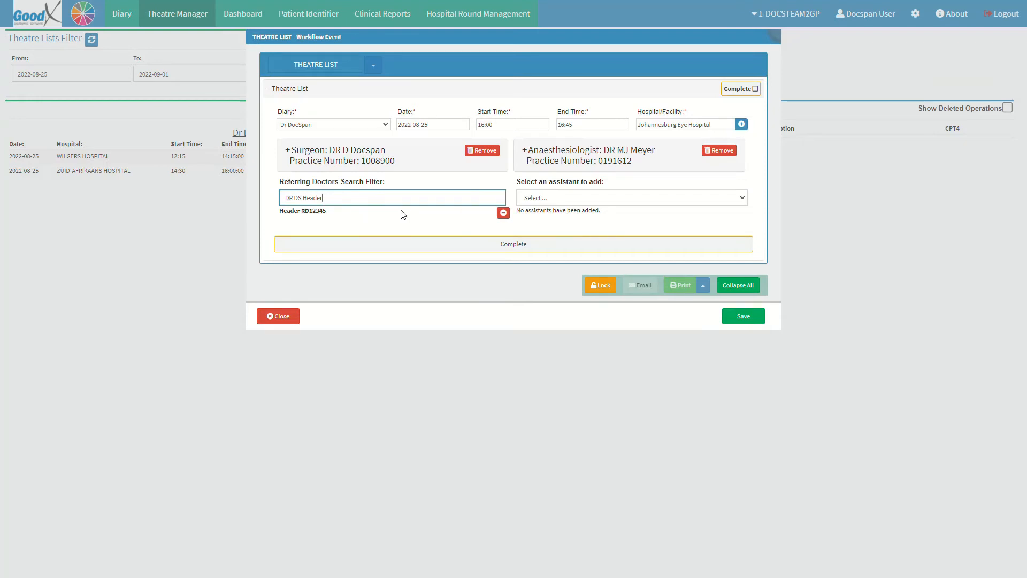
# Add the first available doctor as assistant and remove that assistant from the theatre list again.
pyautogui.click(627, 198)
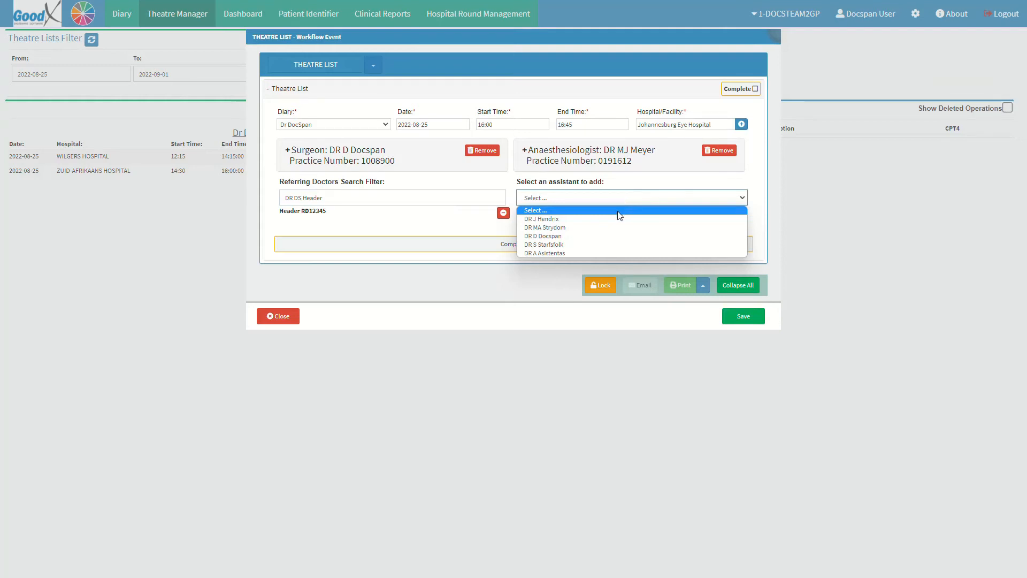
pyautogui.click(614, 218)
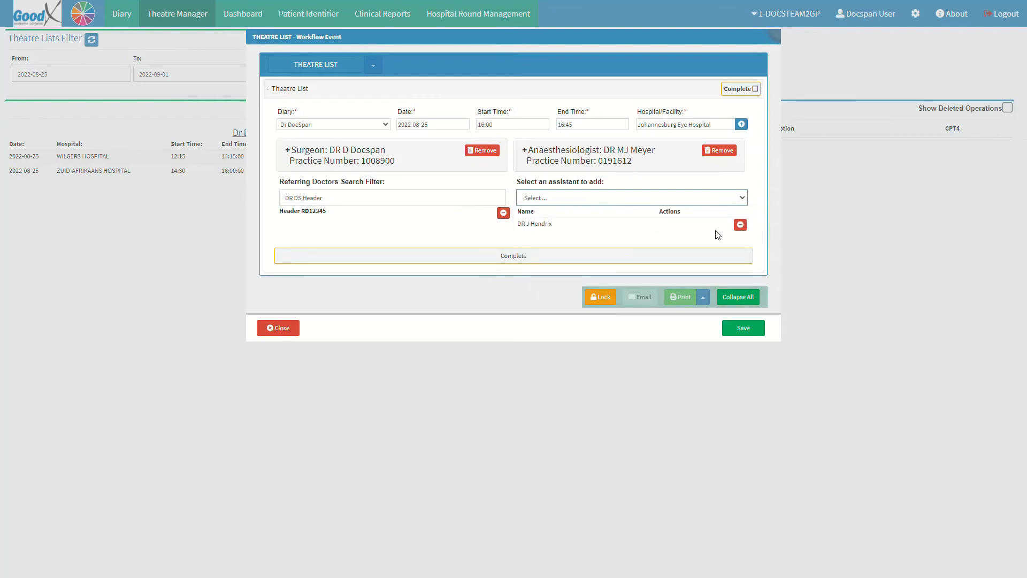
pyautogui.click(740, 225)
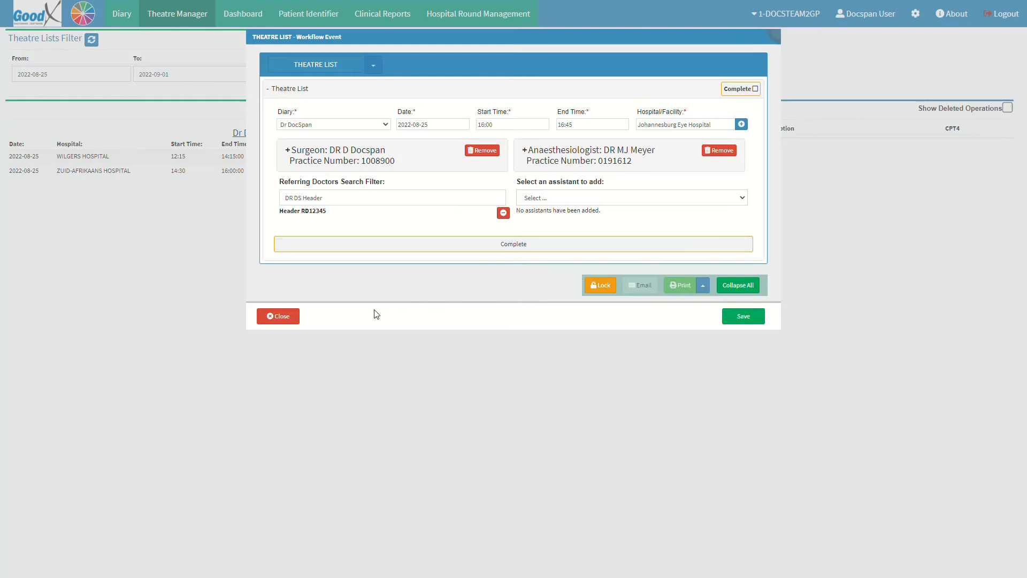
# Save the new theatre list for Johannesburg Eye Hospital.
pyautogui.click(294, 318)
pyautogui.click(726, 317)
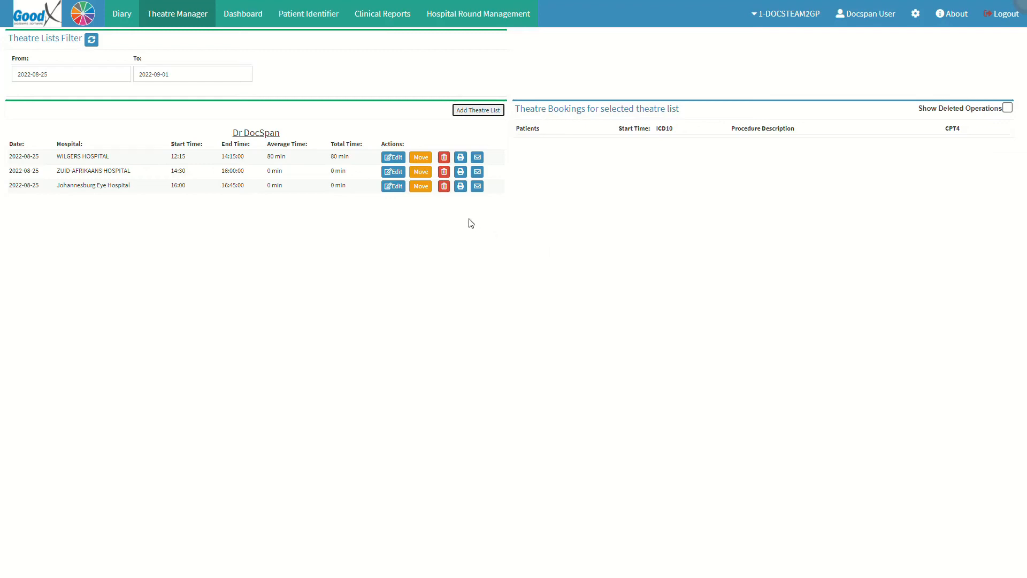
# Open the Johannesburg Eye Hospital theatre list for editing and save it.
pyautogui.click(394, 188)
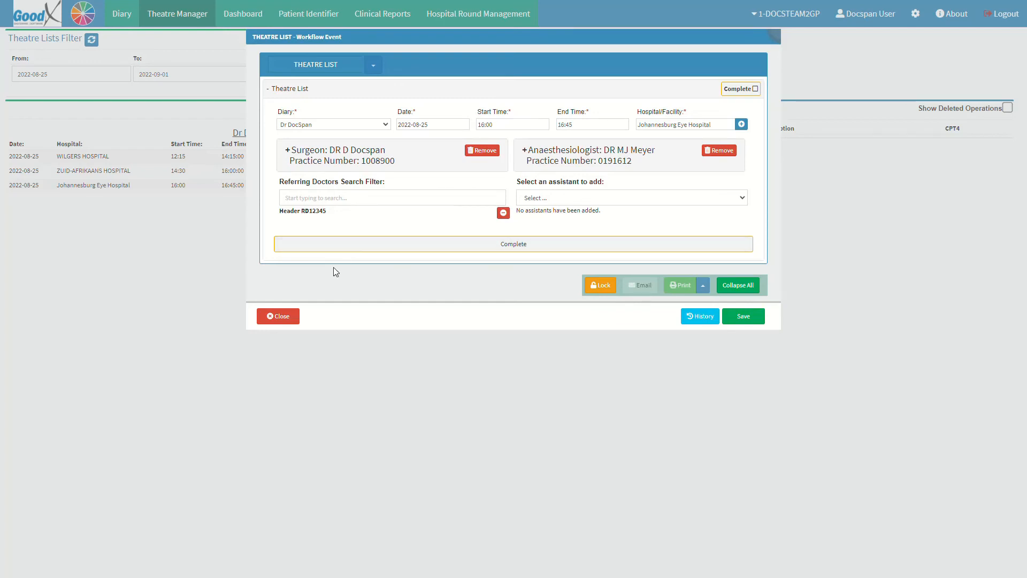
pyautogui.click(292, 316)
pyautogui.click(731, 319)
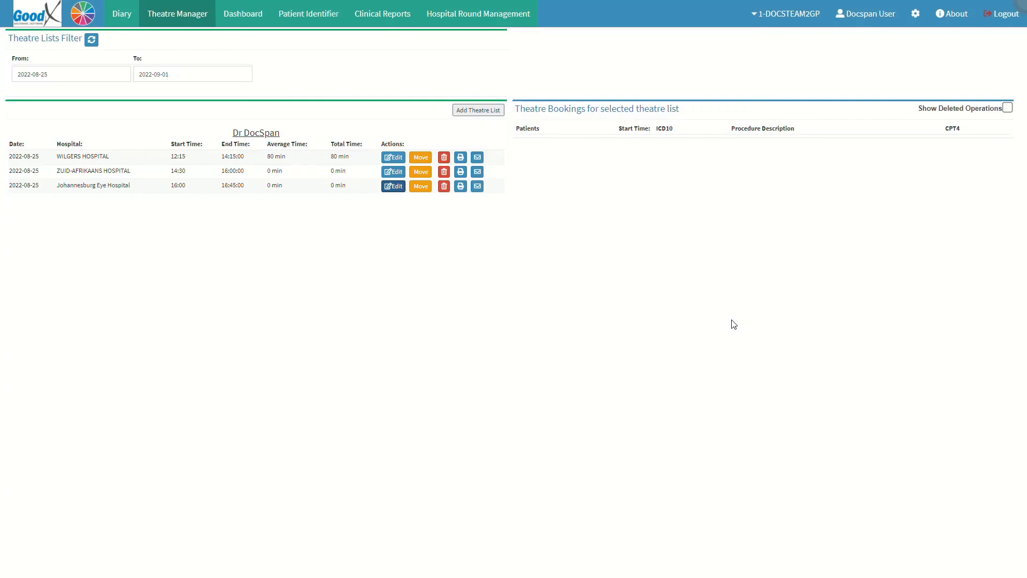
# Run the Move action on the Johannesburg Eye Hospital theatre list with its current diary as the destination.
pyautogui.click(424, 189)
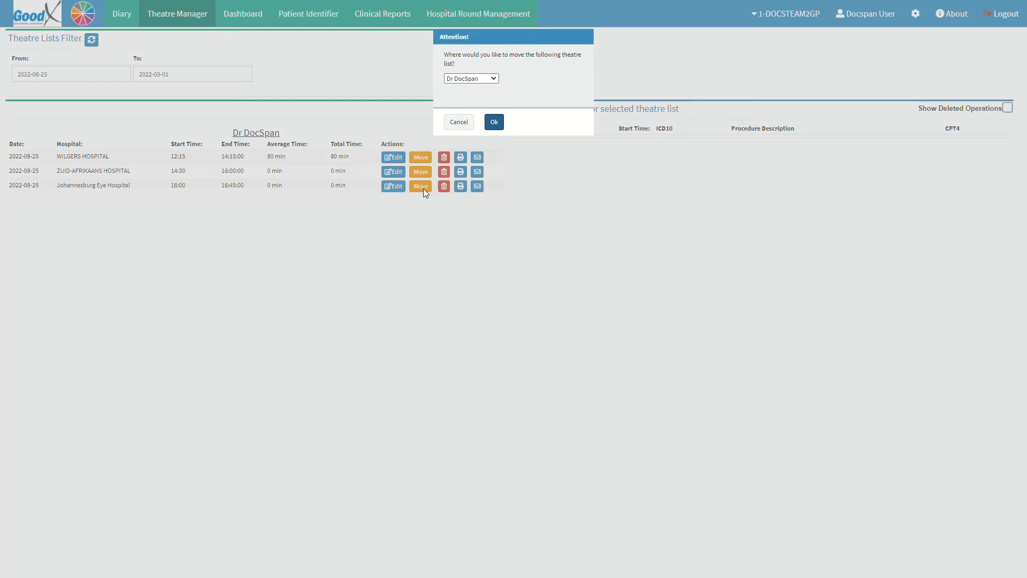
pyautogui.click(476, 80)
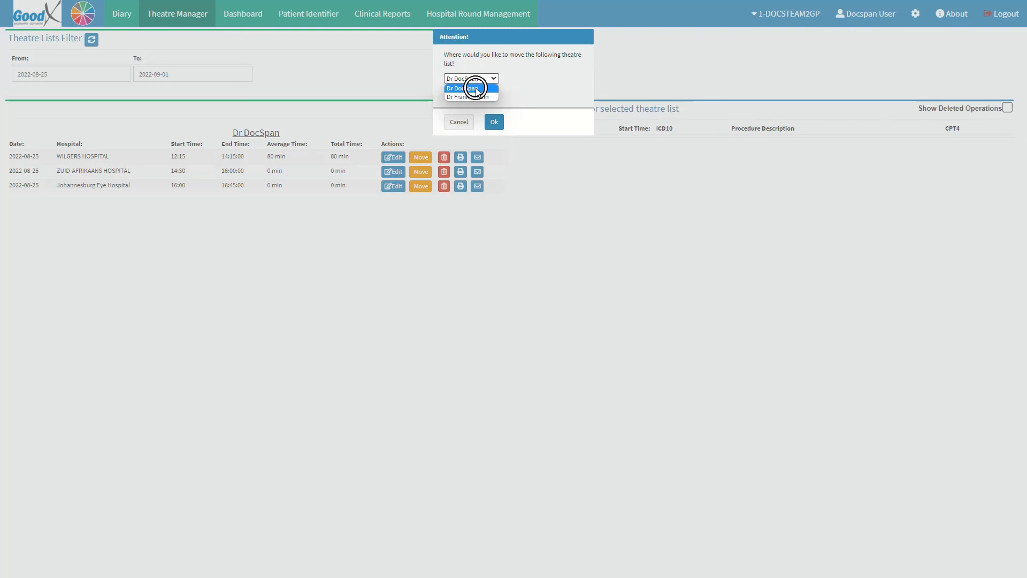
pyautogui.click(476, 89)
pyautogui.click(457, 124)
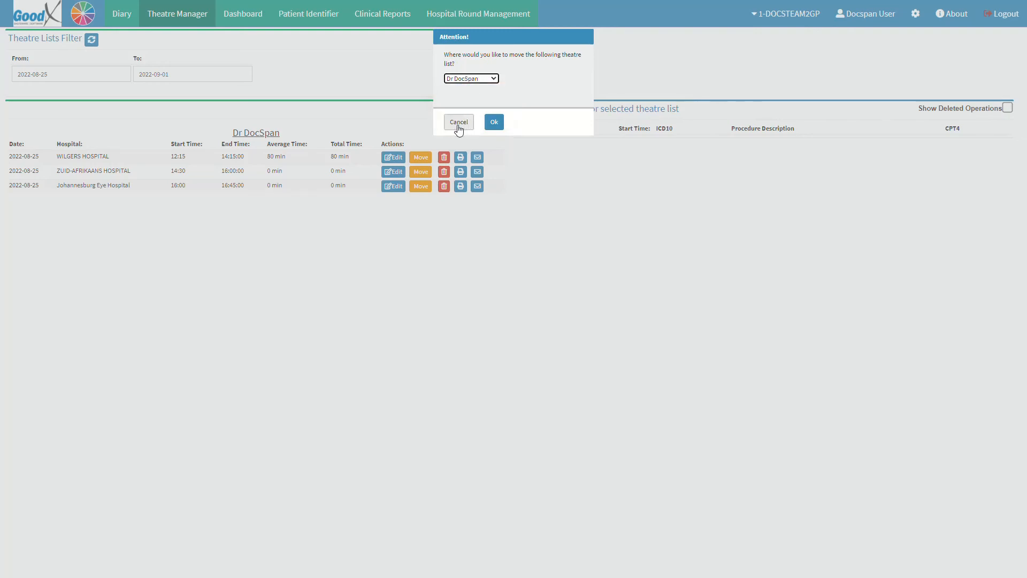
pyautogui.click(494, 124)
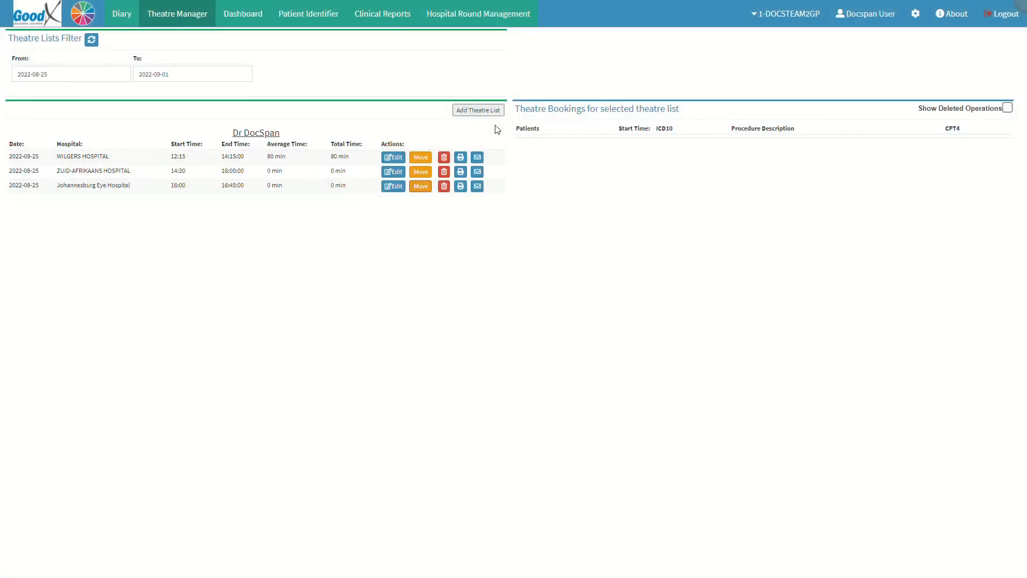
pyautogui.click(445, 188)
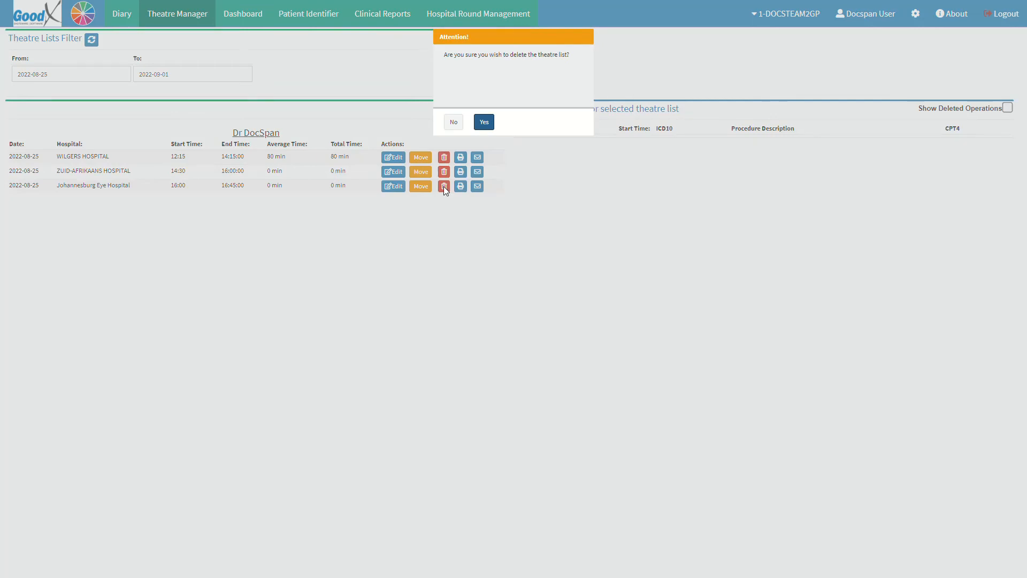
pyautogui.click(487, 124)
pyautogui.click(454, 123)
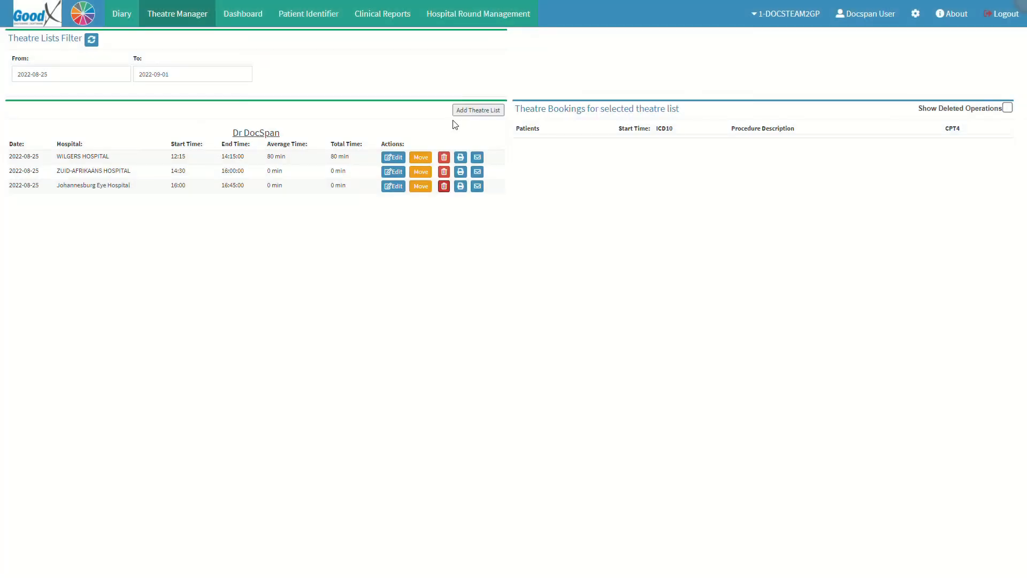
# View the email form for the Johannesburg Eye Hospital theatre list and exit it without sending.
pyautogui.click(476, 186)
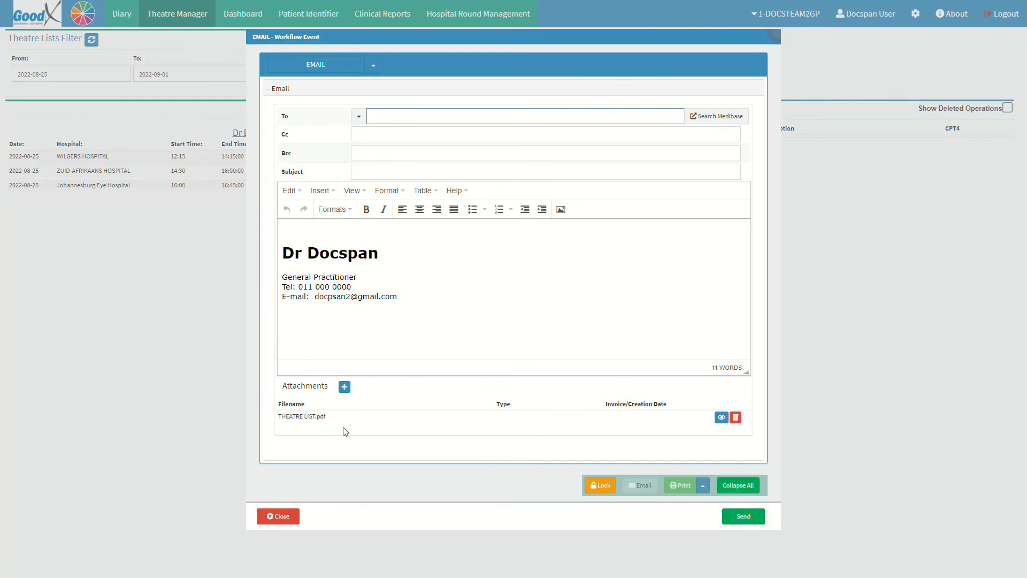
pyautogui.click(288, 514)
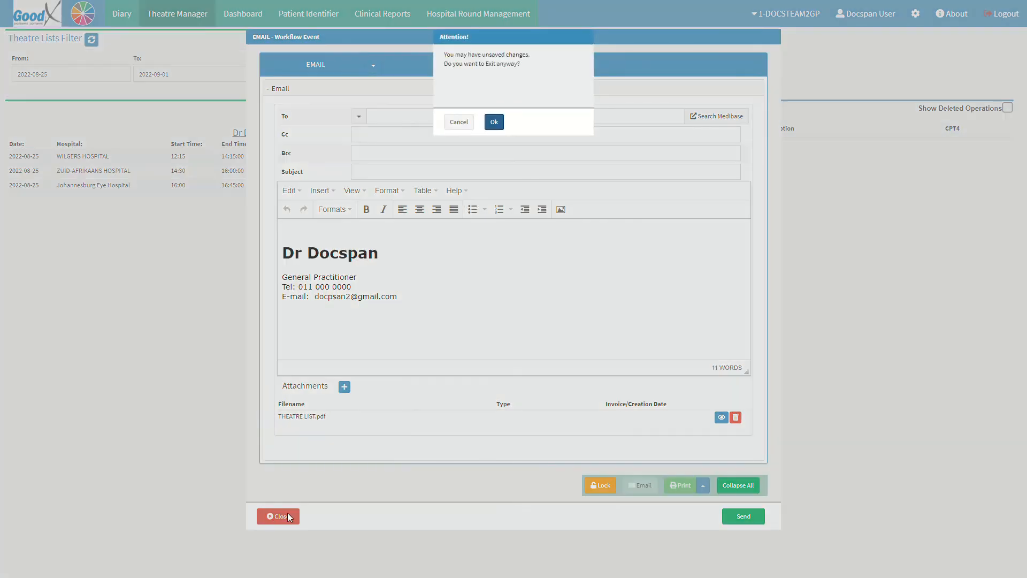
pyautogui.click(494, 123)
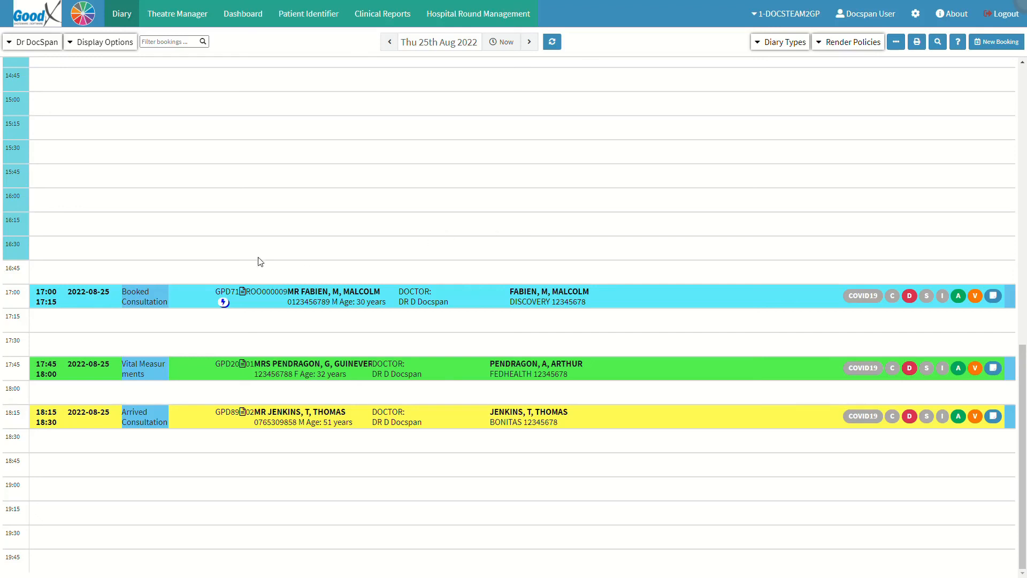
# Open the pop-up options of the reserved 16:30 theatre slot in the 25 August 2022 diary.
pyautogui.click(21, 252)
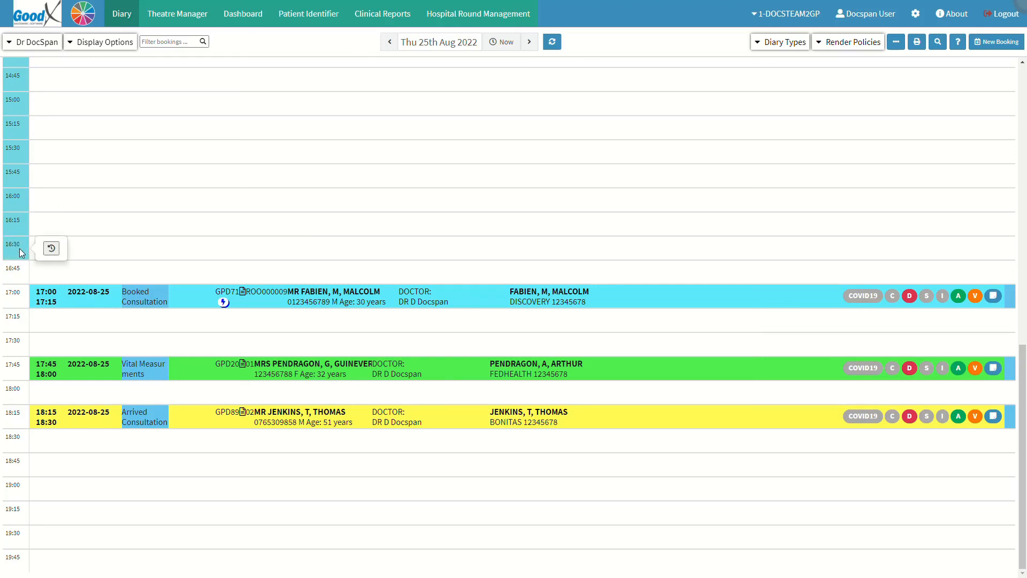